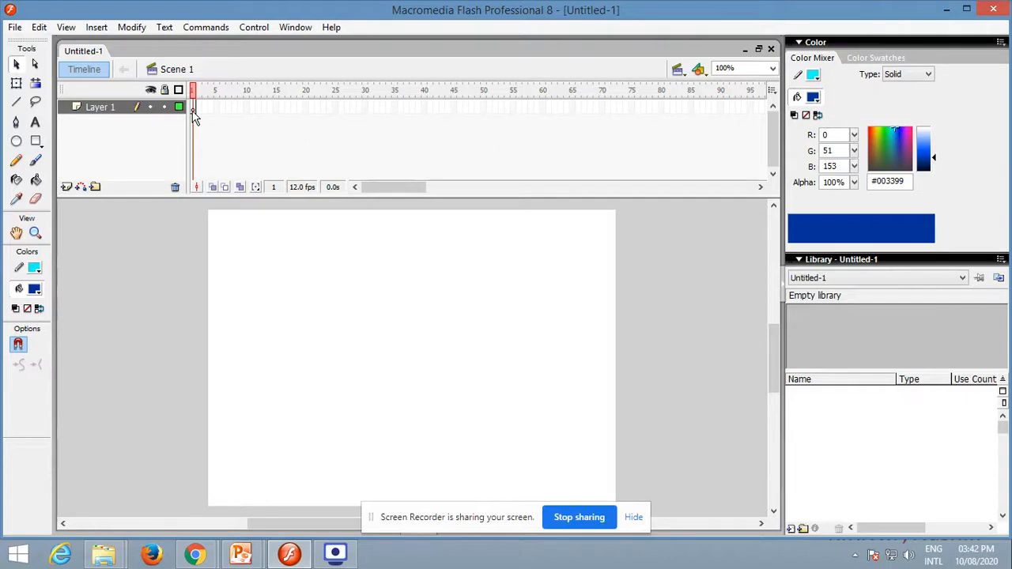
Draw a small #003399 blue circle near the stage's left edge in frame 1 and insert a keyframe at frame 50.
{"action": "left_click", "coordinate": [17, 141]}
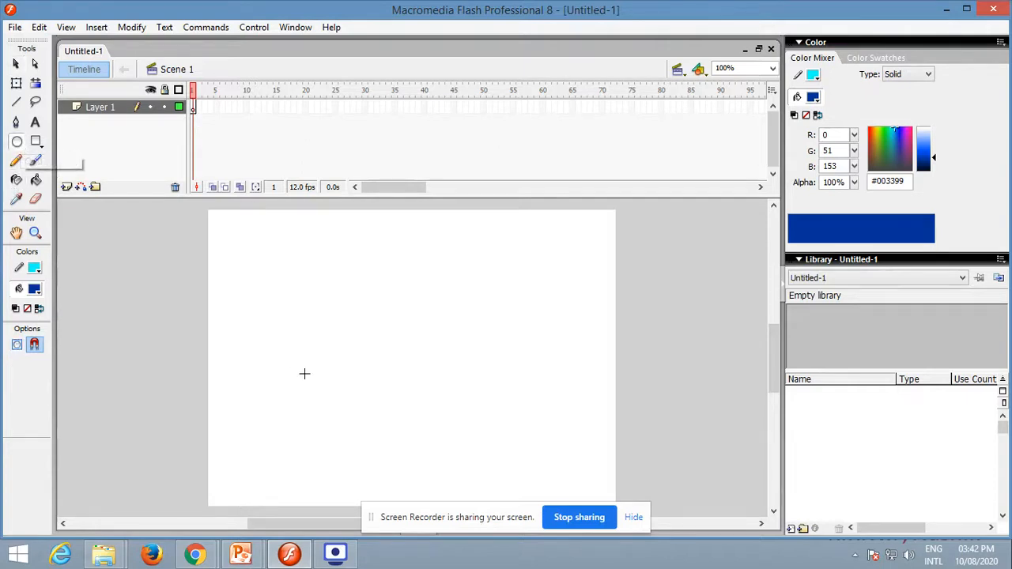
{"action": "left_click_drag", "start_coordinate": [220, 323], "coordinate": [275, 379]}
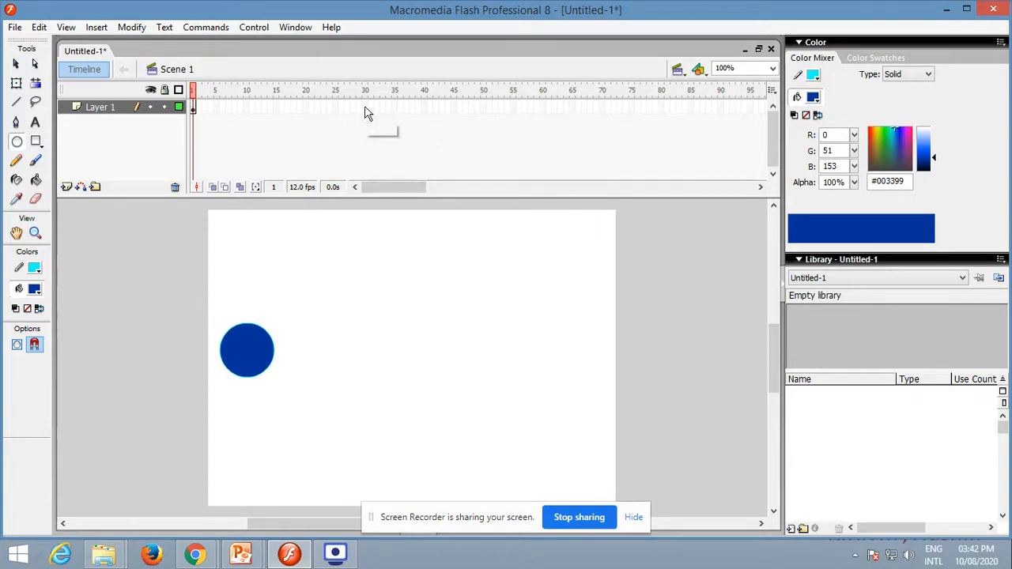
{"action": "left_click", "coordinate": [484, 109]}
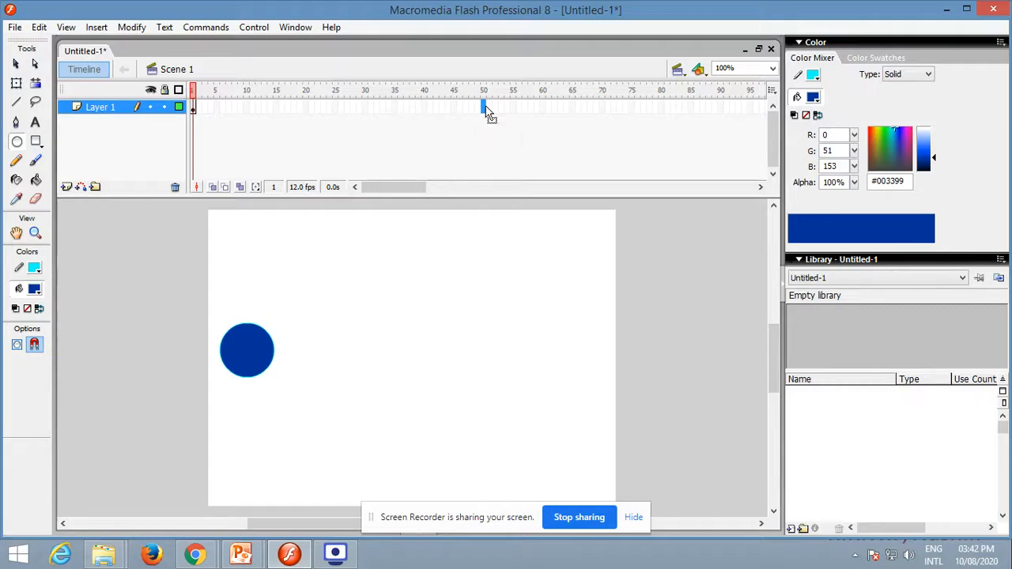
{"action": "key", "text": "F6"}
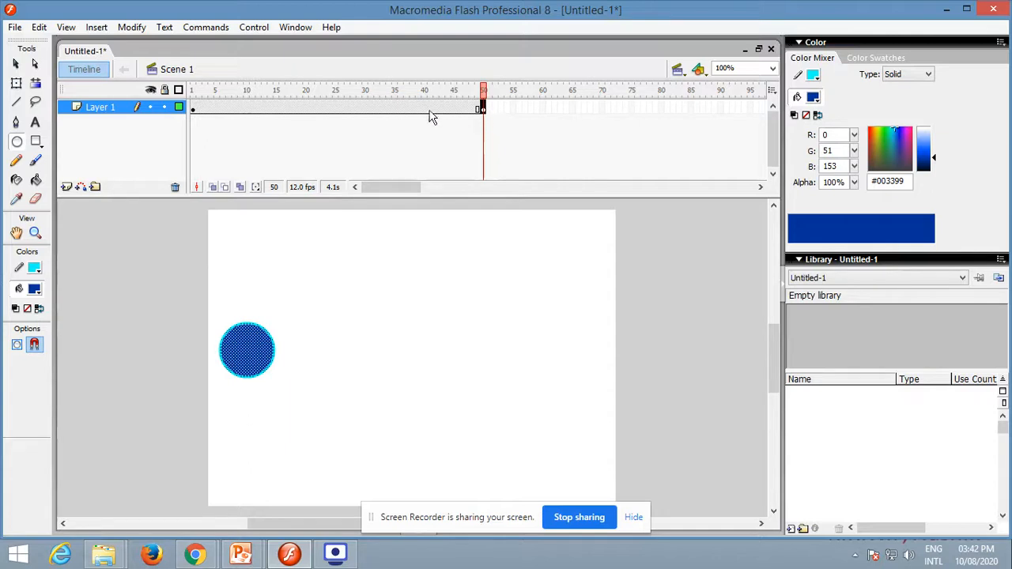
Move the circle in frame 50 horizontally to the right side of the stage.
{"action": "left_click", "coordinate": [193, 110]}
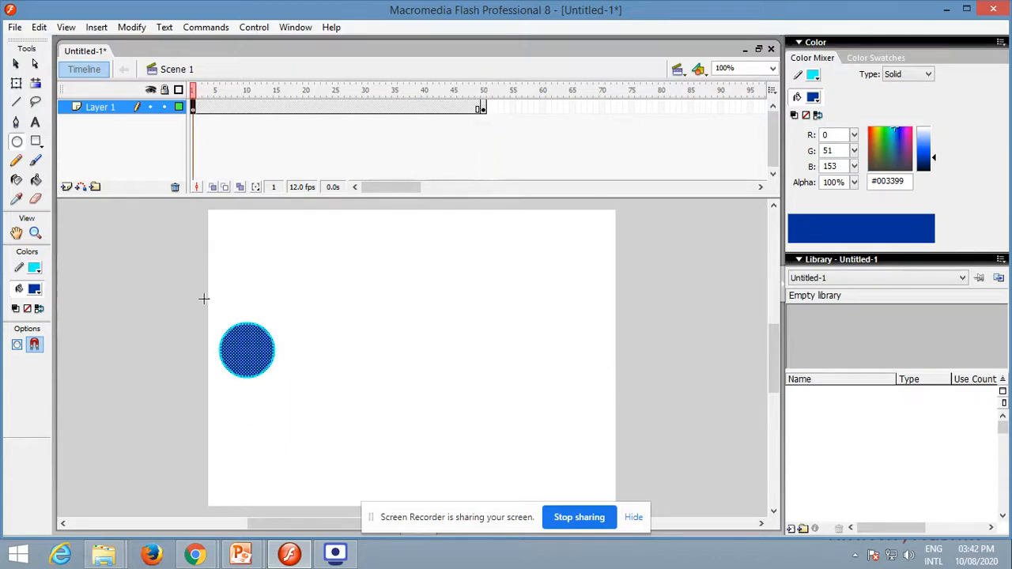
{"action": "left_click", "coordinate": [481, 110]}
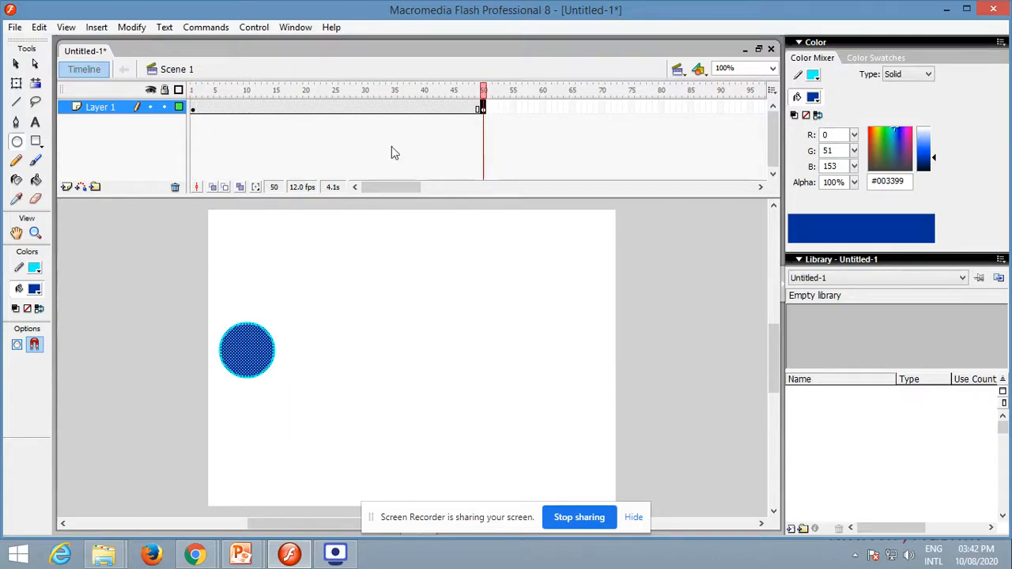
{"action": "left_click", "coordinate": [16, 63]}
{"action": "left_click_drag", "start_coordinate": [260, 352], "coordinate": [556, 353]}
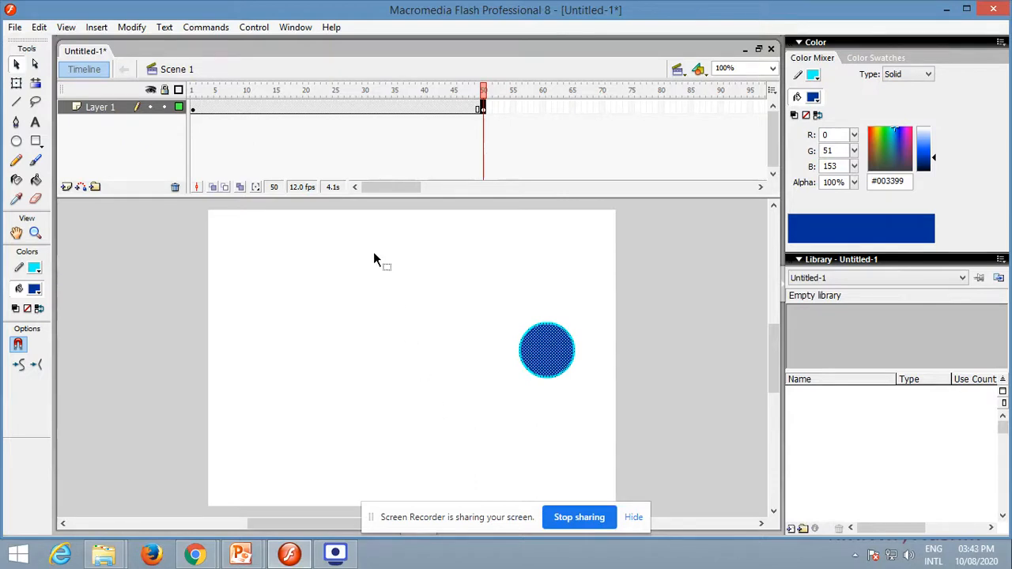
Create a motion tween between the keyframes at frames 1 and 50, and play the animation from frame 1.
{"action": "right_click", "coordinate": [324, 110]}
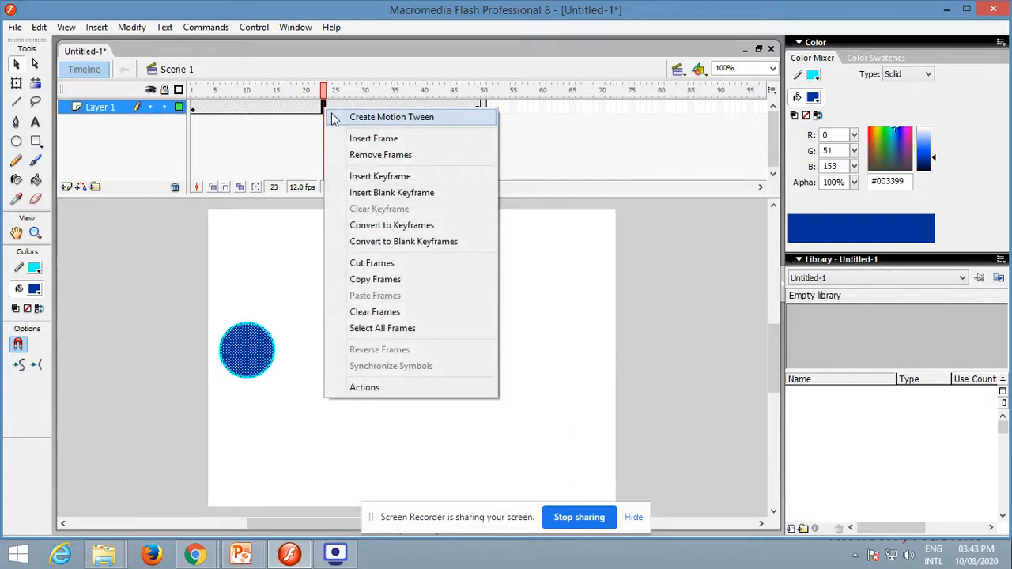
{"action": "left_click", "coordinate": [340, 124]}
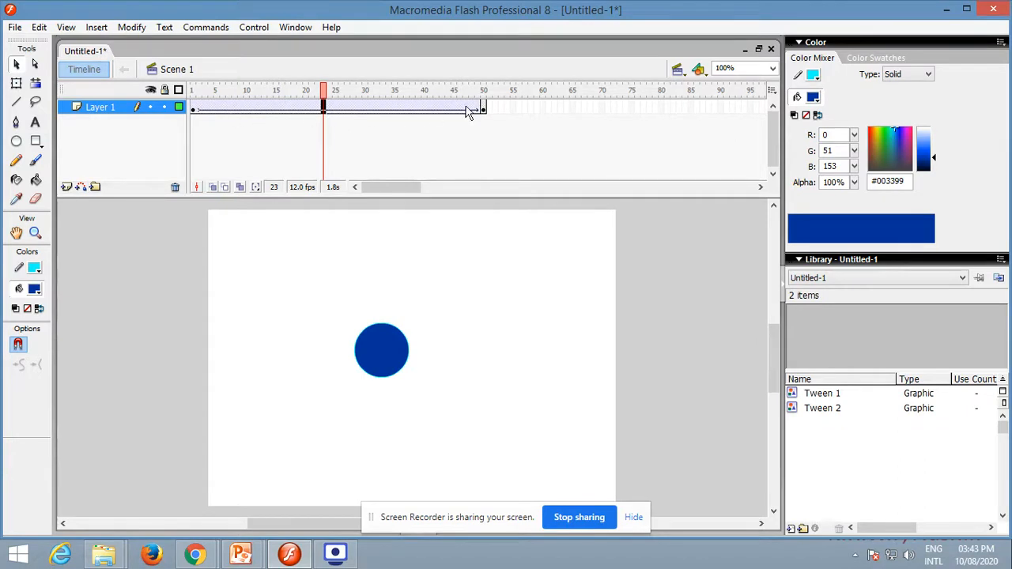
{"action": "left_click", "coordinate": [197, 111]}
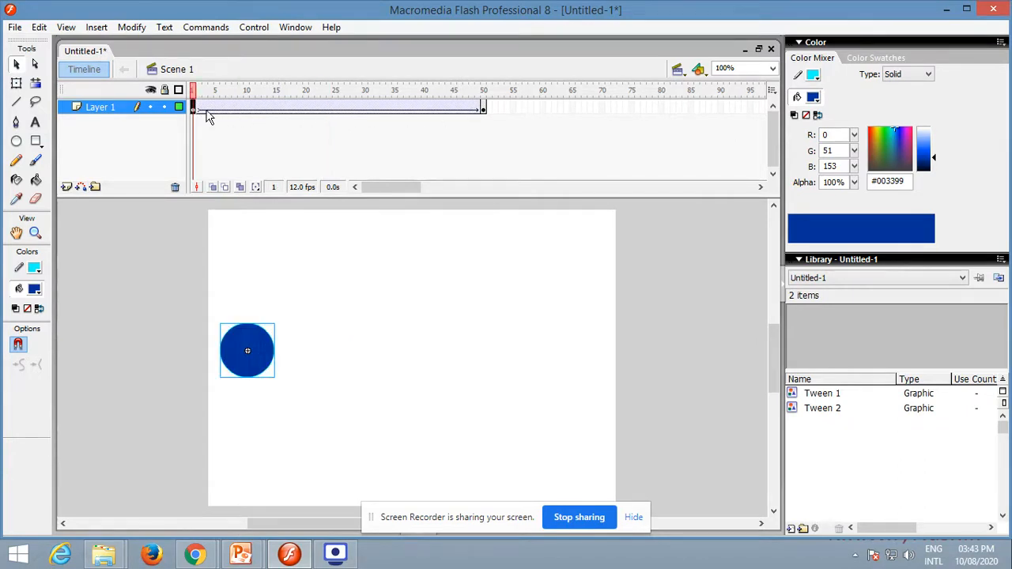
{"action": "left_click", "coordinate": [483, 111]}
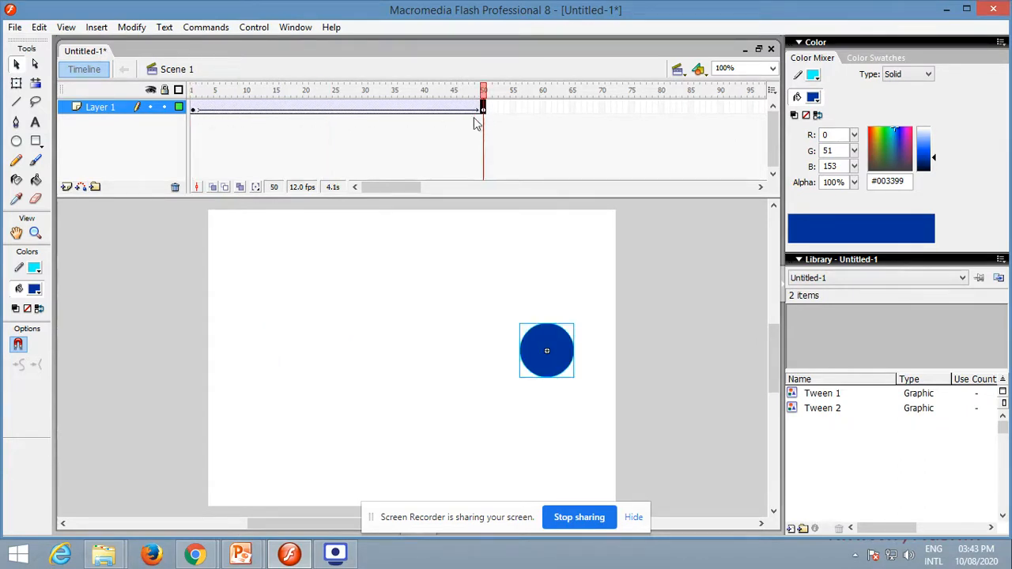
{"action": "left_click", "coordinate": [198, 115]}
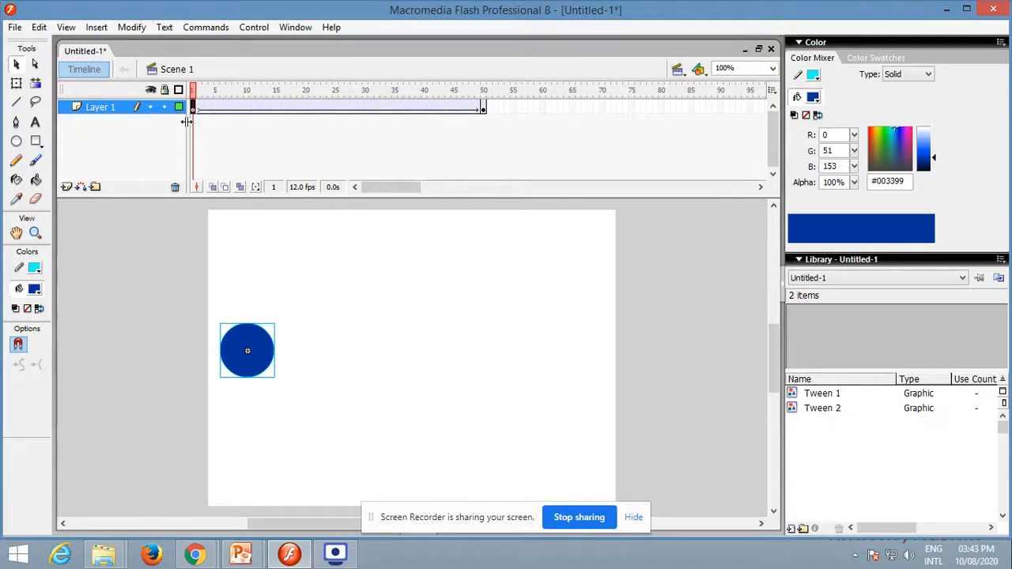
{"action": "key", "text": "Return"}
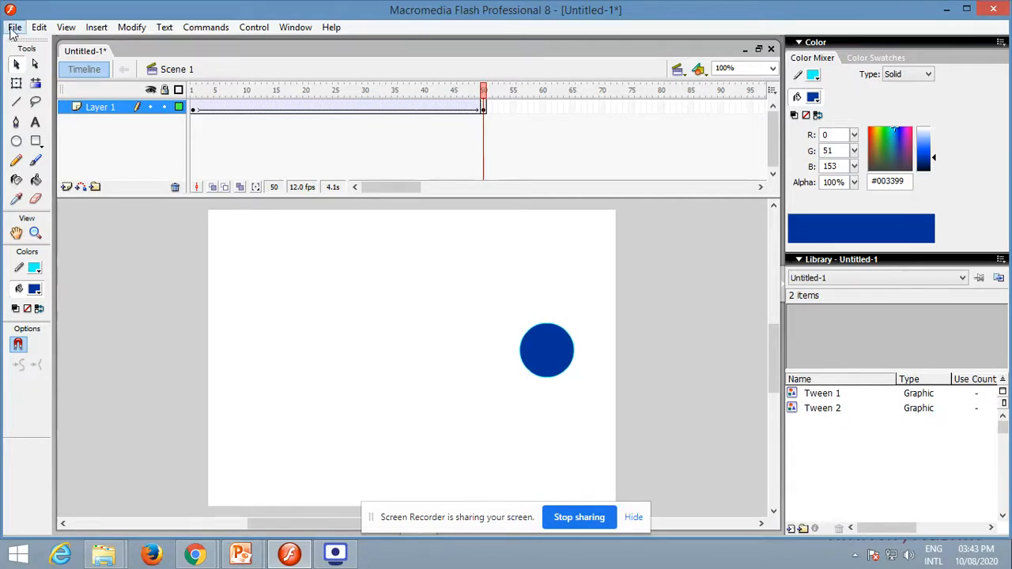
Save the animation in the Documents folder under the file name motiontw.
{"action": "left_click", "coordinate": [15, 28]}
{"action": "left_click", "coordinate": [50, 147]}
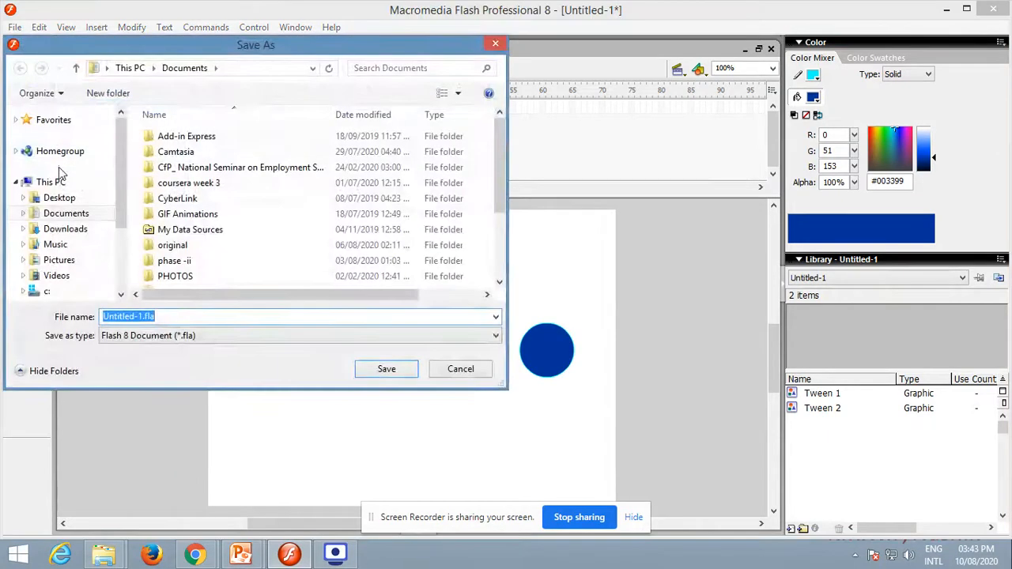
{"action": "type", "text": "mot"}
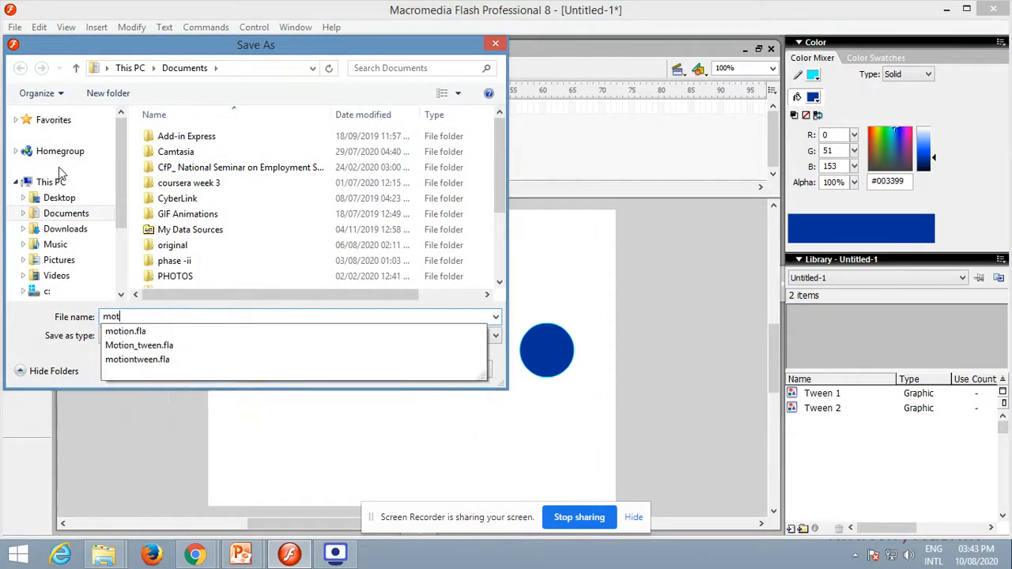
{"action": "type", "text": "iontw"}
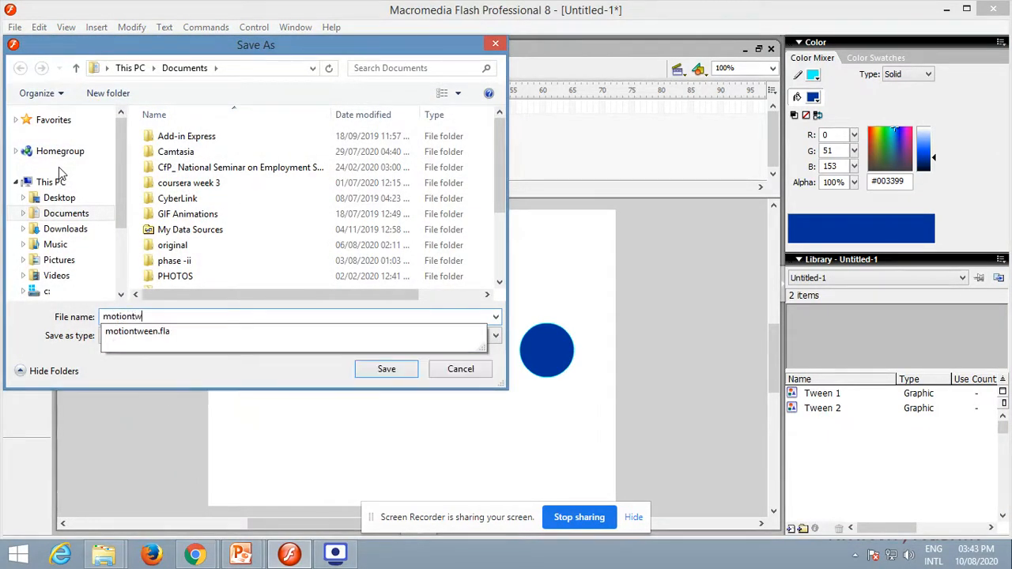
{"action": "key", "text": "Return"}
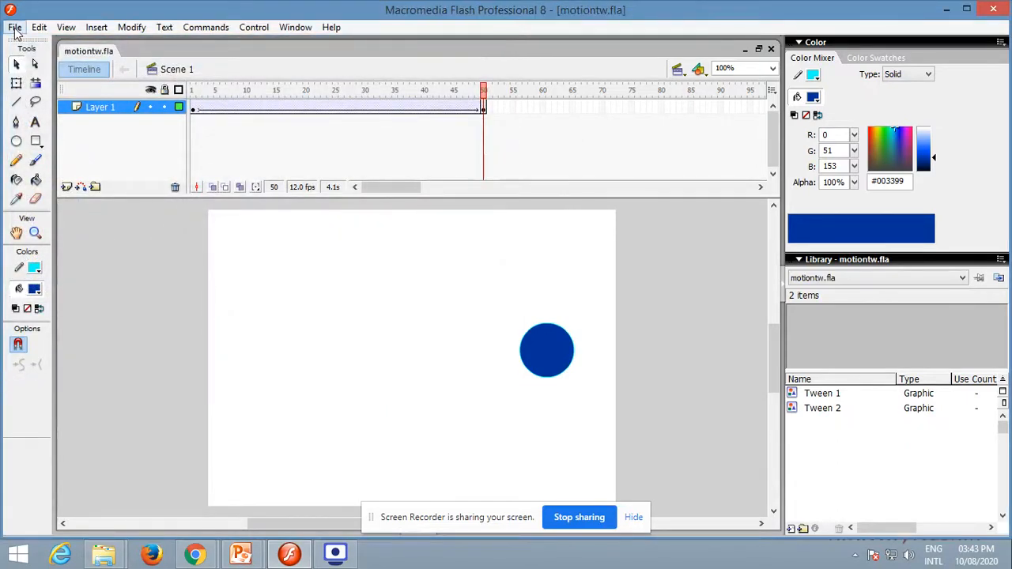
Create a new blank Flash Document.
{"action": "left_click", "coordinate": [15, 27]}
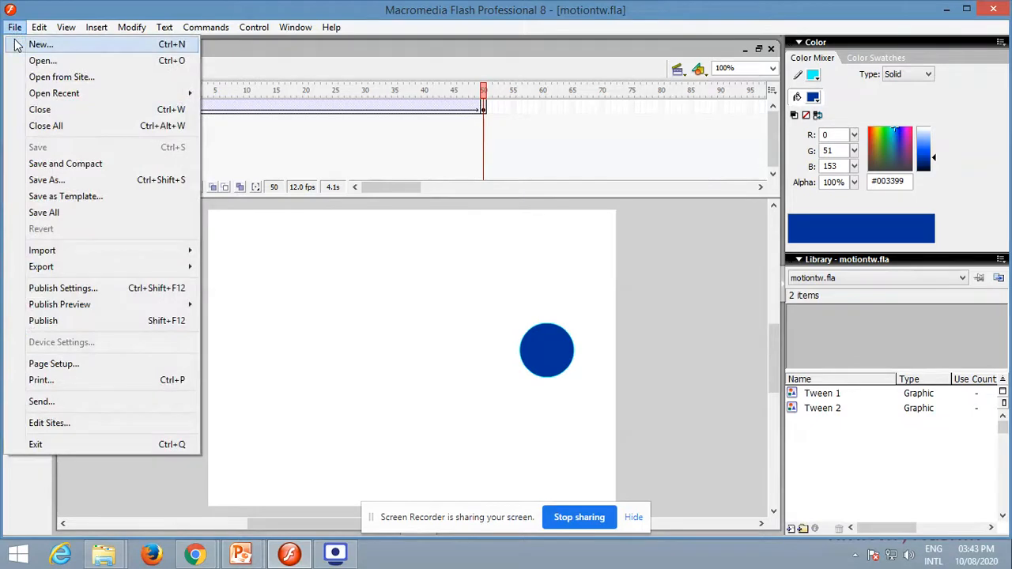
{"action": "left_click", "coordinate": [19, 42]}
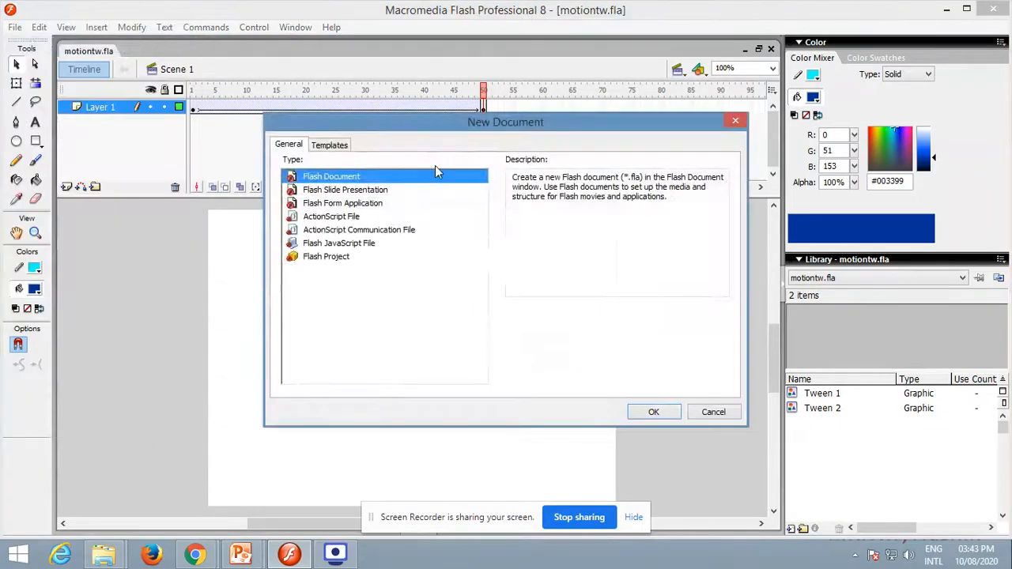
{"action": "left_click", "coordinate": [654, 412]}
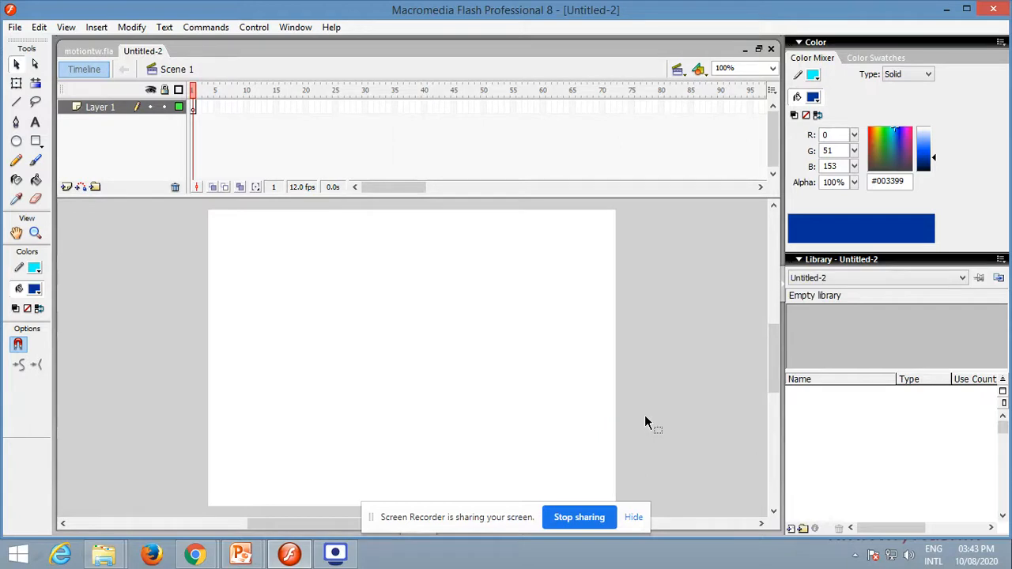
Draw a #003399 blue circle near the stage's left edge in frame 1 and insert a keyframe at frame 60.
{"action": "left_click", "coordinate": [194, 112]}
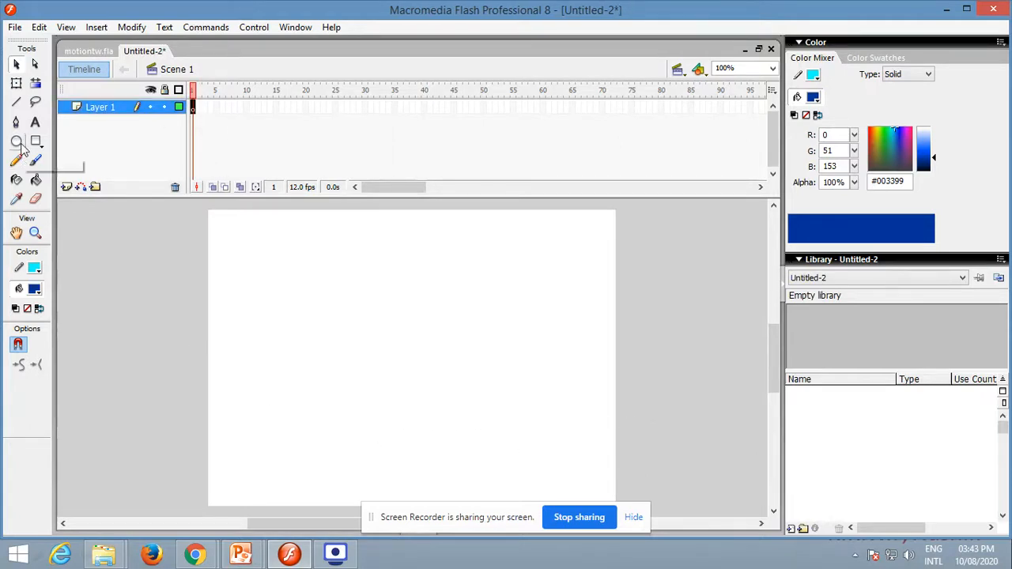
{"action": "left_click", "coordinate": [17, 141]}
{"action": "left_click_drag", "start_coordinate": [226, 337], "coordinate": [300, 404]}
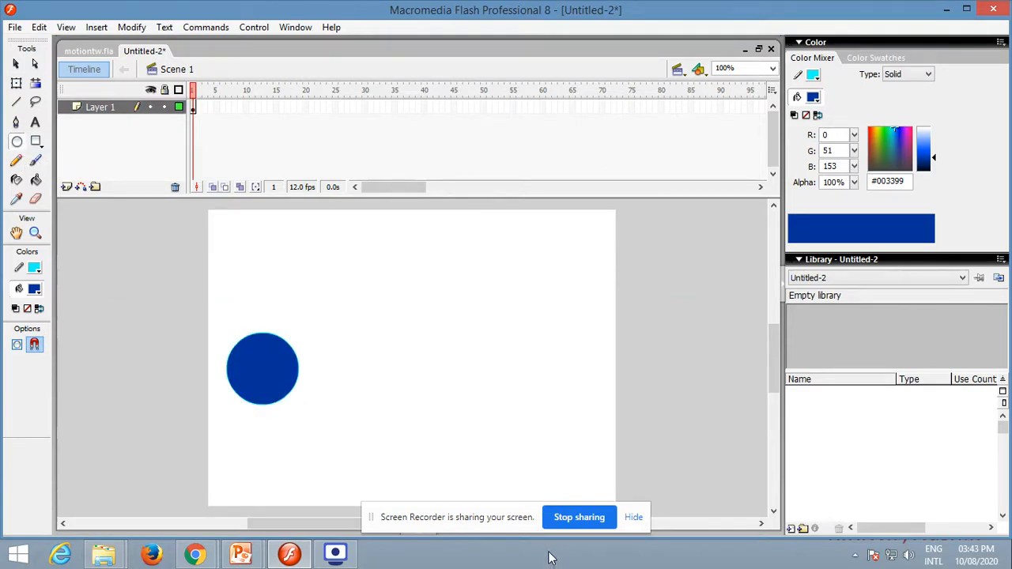
{"action": "left_click", "coordinate": [545, 110]}
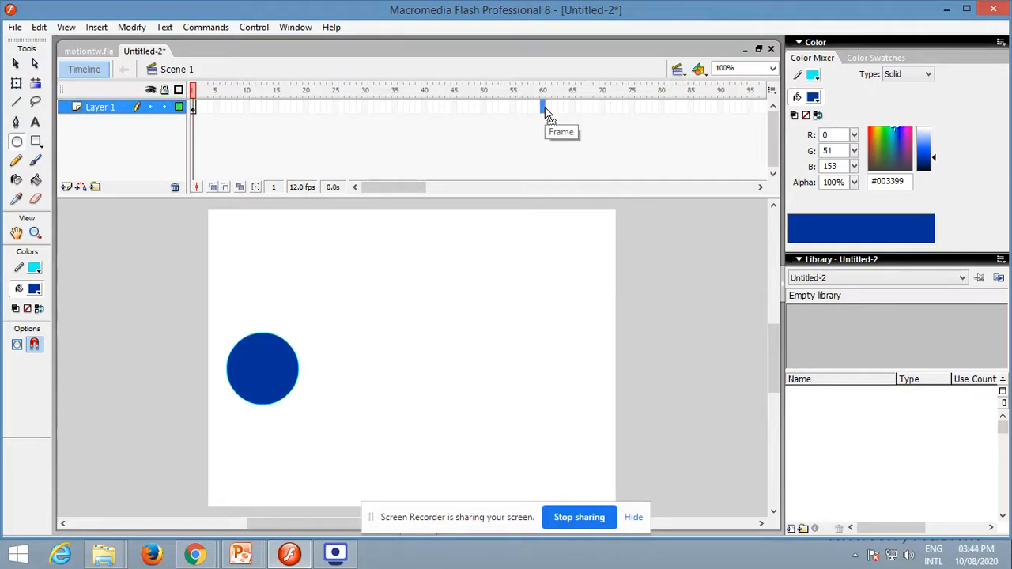
{"action": "key", "text": "F6"}
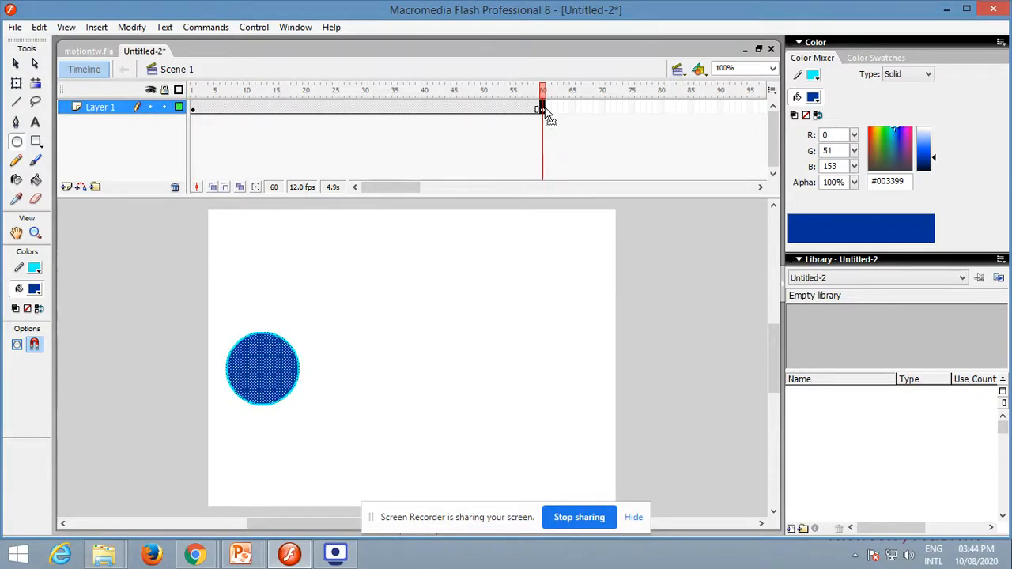
Replace the circle in frame 60 with a #CC0033 red square near the right edge of the stage.
{"action": "left_click", "coordinate": [18, 63]}
{"action": "left_click_drag", "start_coordinate": [269, 382], "coordinate": [563, 382]}
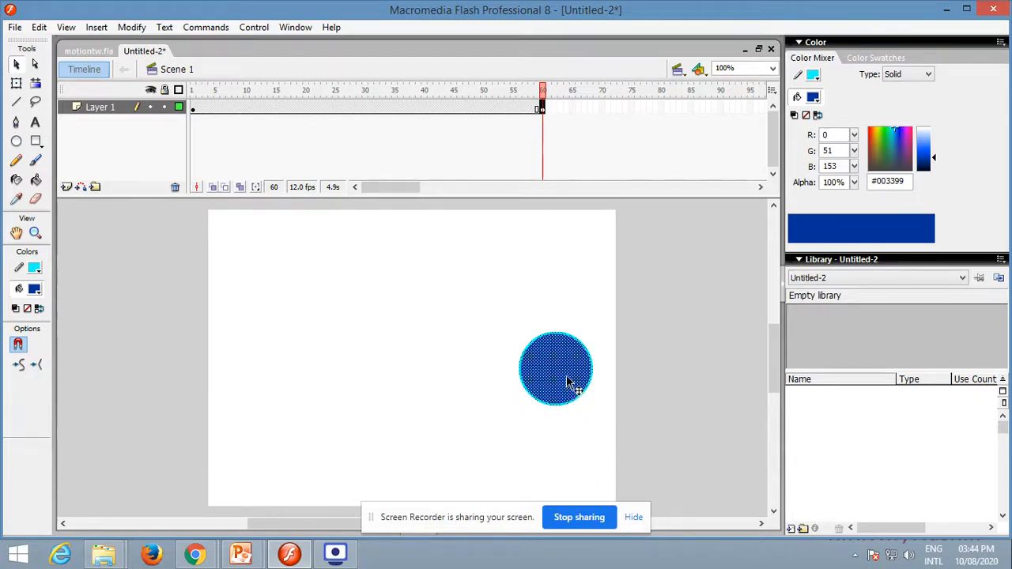
{"action": "key", "text": "Delete"}
{"action": "left_click", "coordinate": [36, 290]}
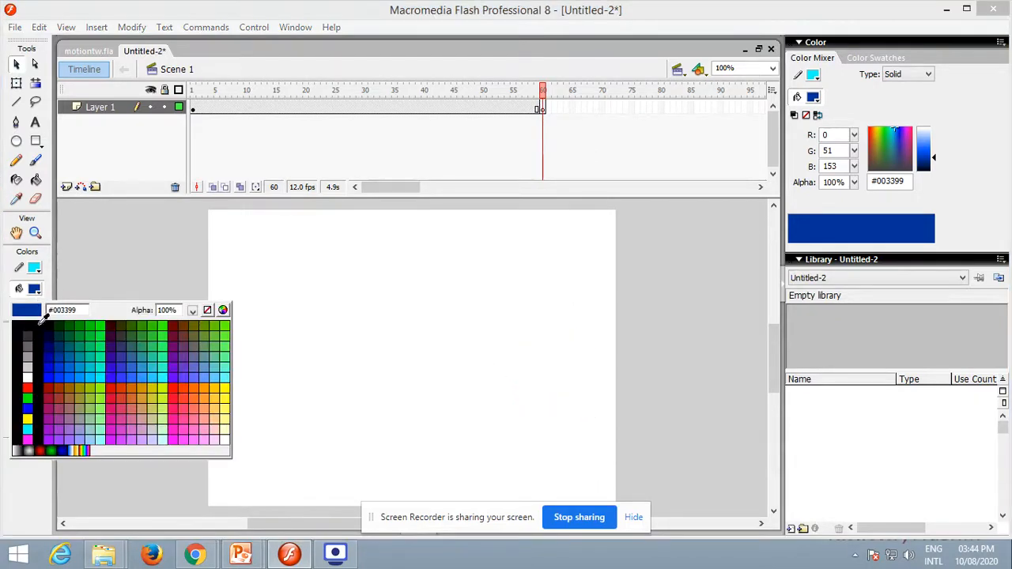
{"action": "left_click", "coordinate": [109, 405]}
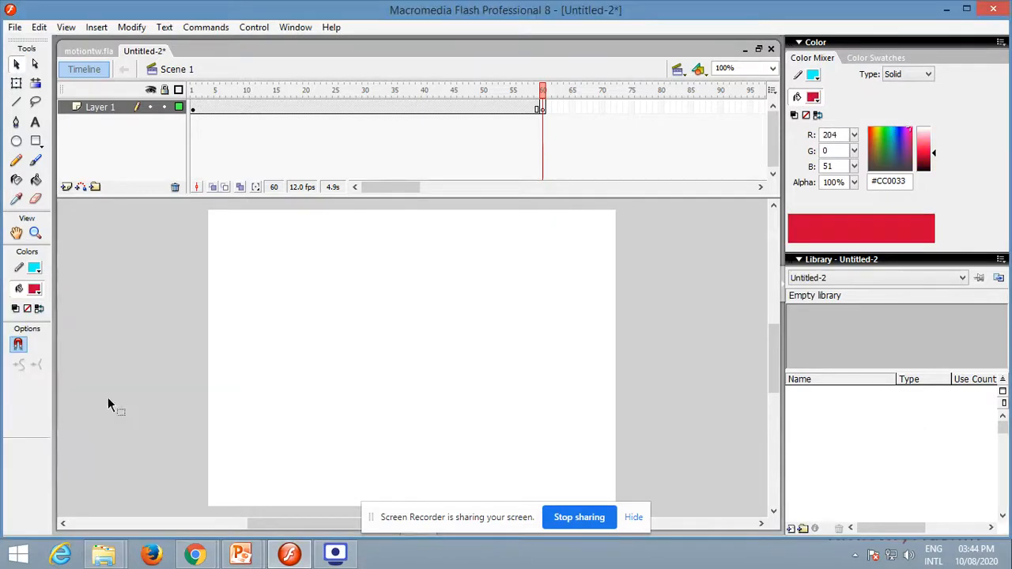
{"action": "left_click", "coordinate": [35, 141]}
{"action": "mouse_move", "coordinate": [541, 330]}
{"action": "left_mouse_down"}
{"action": "mouse_move", "coordinate": [551, 364]}
{"action": "mouse_move", "coordinate": [602, 390]}
{"action": "left_mouse_up"}
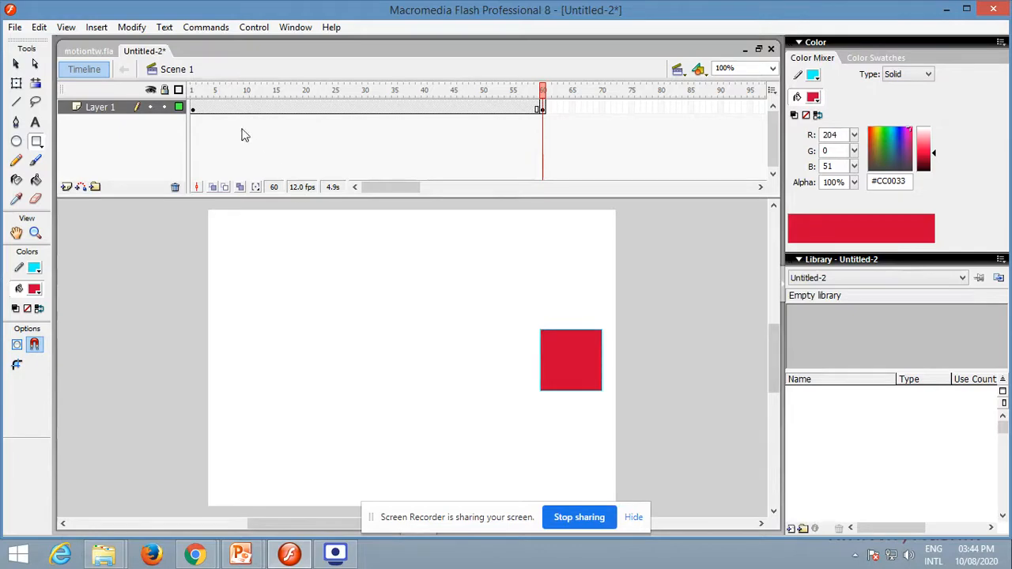
Check the shapes in both keyframes and apply a Shape tween to the frames between 1 and 60.
{"action": "left_click", "coordinate": [193, 110]}
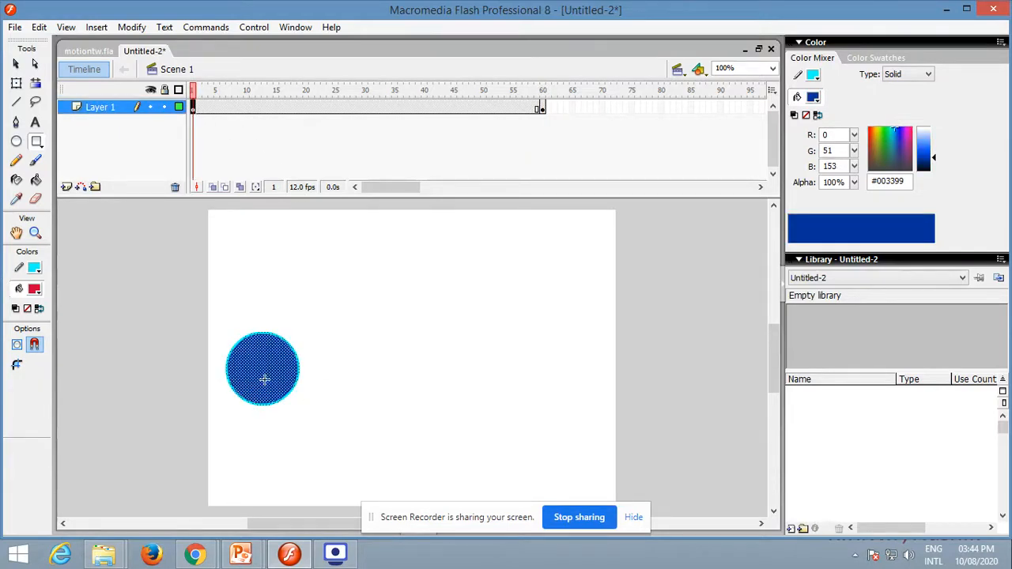
{"action": "left_click", "coordinate": [543, 109]}
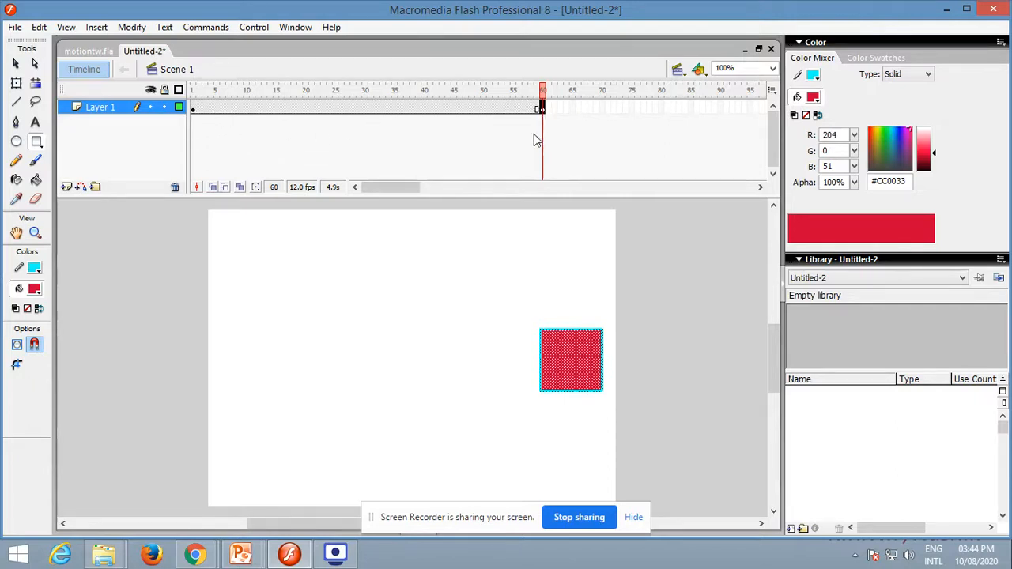
{"action": "left_click", "coordinate": [371, 109]}
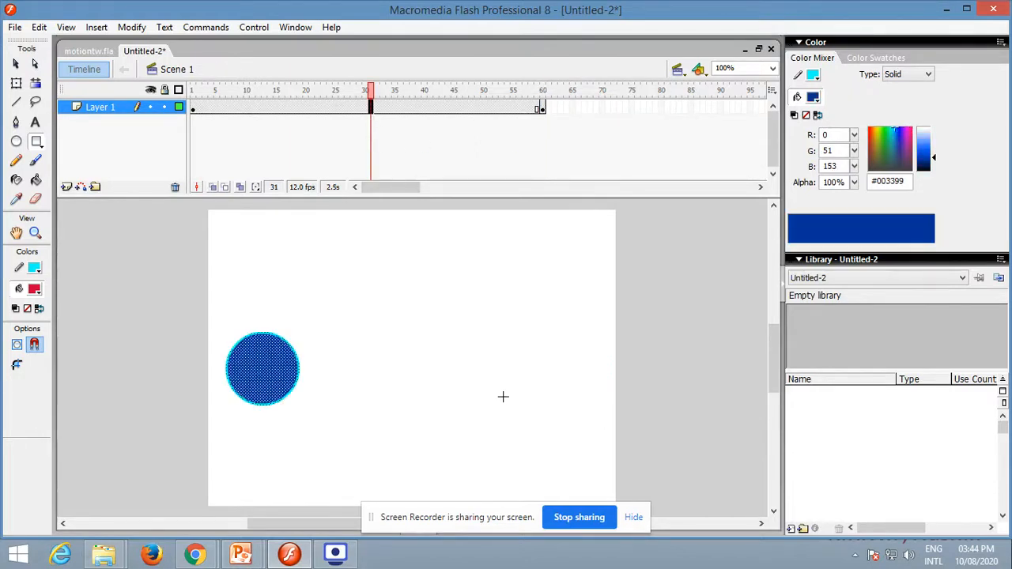
{"action": "left_click_drag", "start_coordinate": [534, 514], "coordinate": [796, 497]}
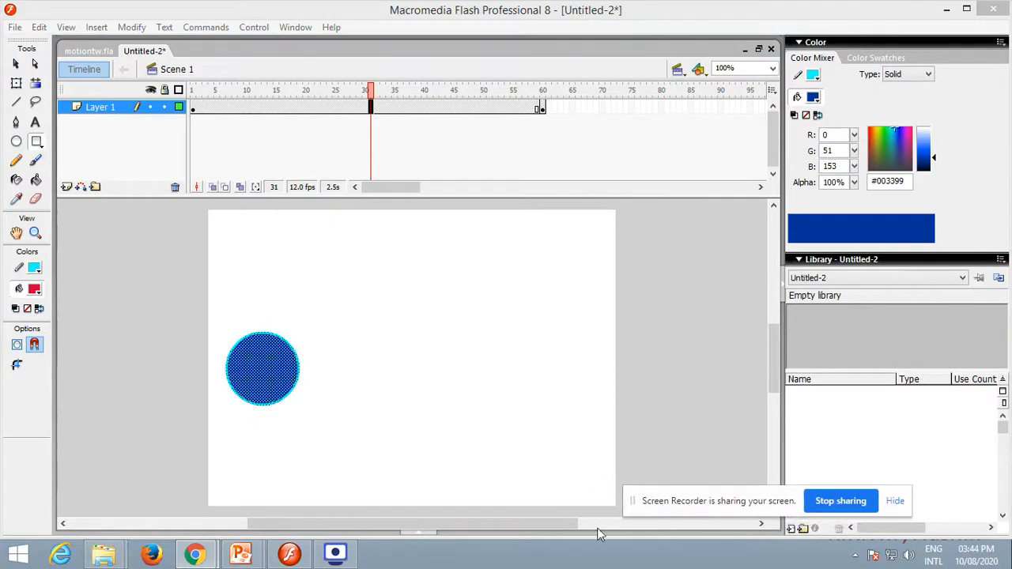
{"action": "left_click", "coordinate": [420, 534]}
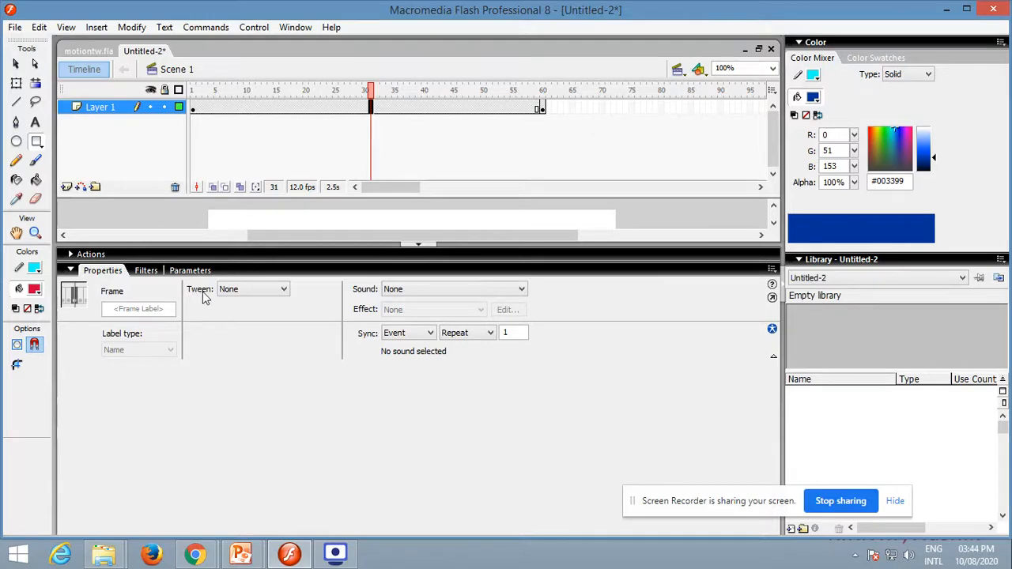
{"action": "left_click", "coordinate": [285, 289]}
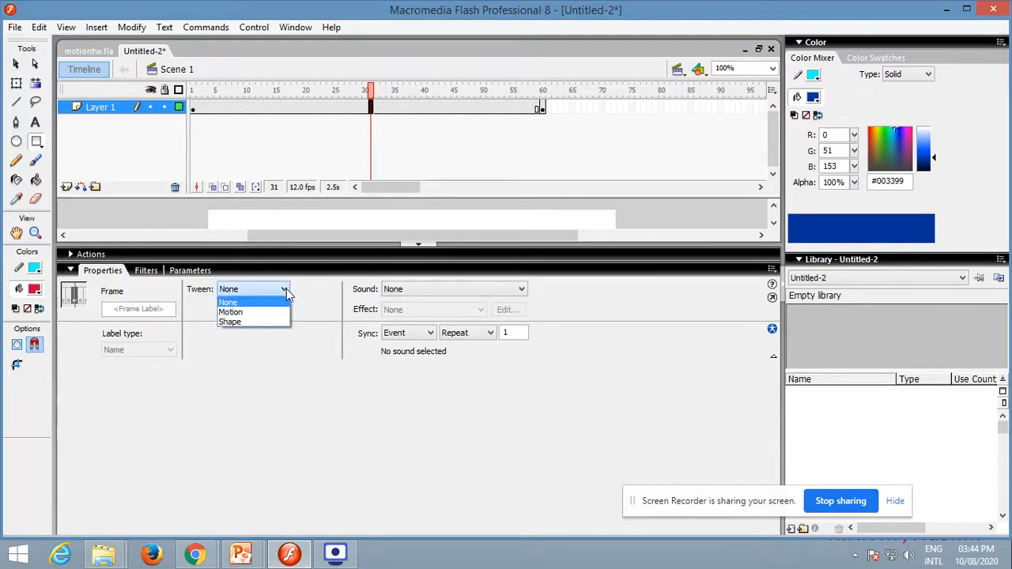
{"action": "left_click", "coordinate": [270, 321]}
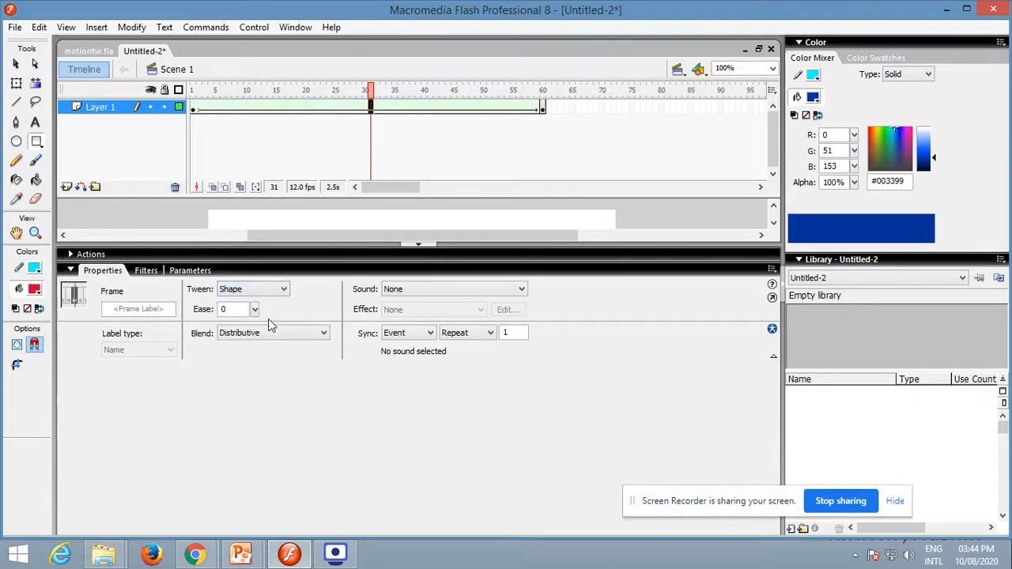
Collapse the frame properties to reveal the whole stage and play the shape tween from frame 1.
{"action": "left_click", "coordinate": [419, 246]}
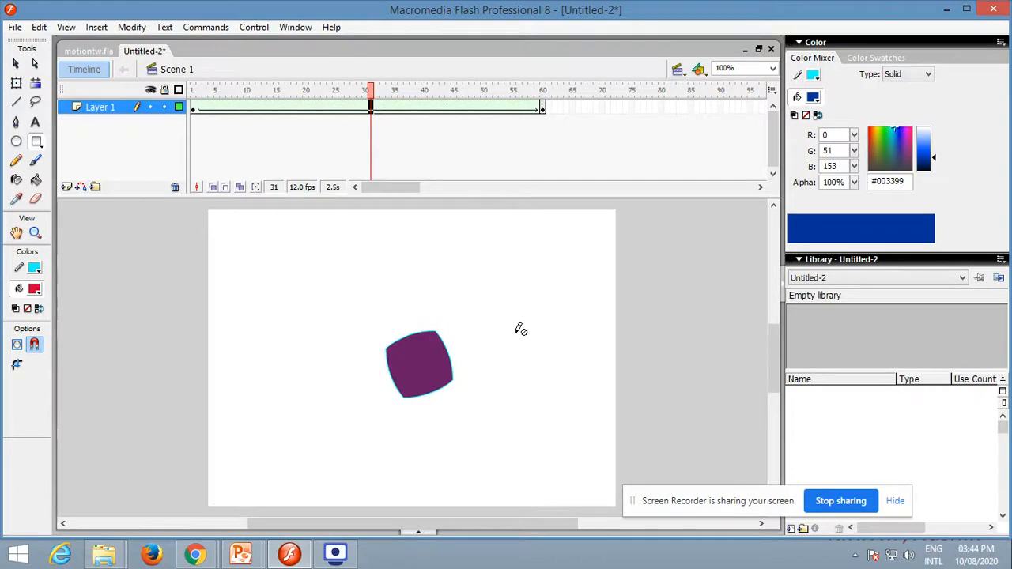
{"action": "left_click", "coordinate": [194, 110]}
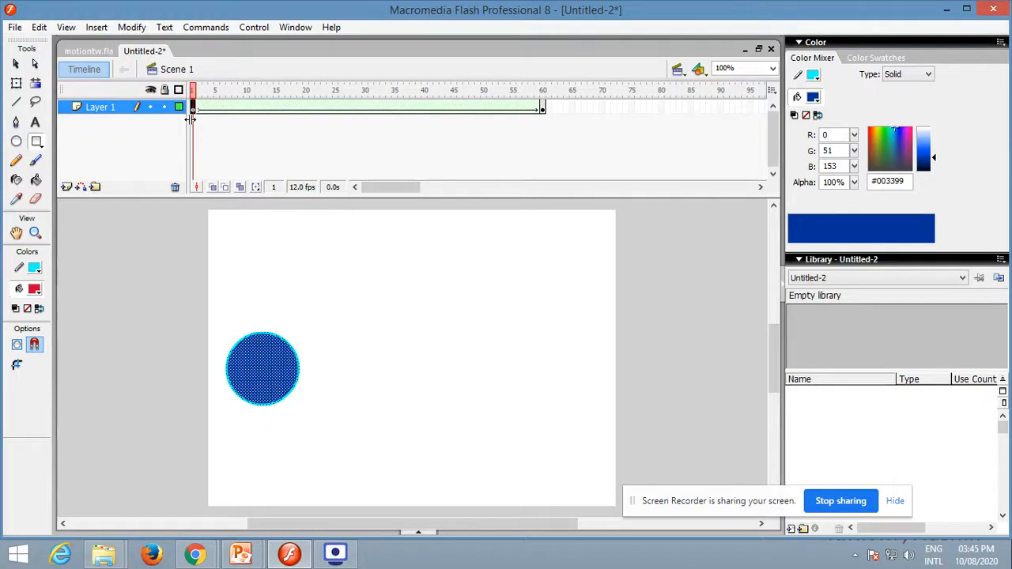
{"action": "key", "text": "Return"}
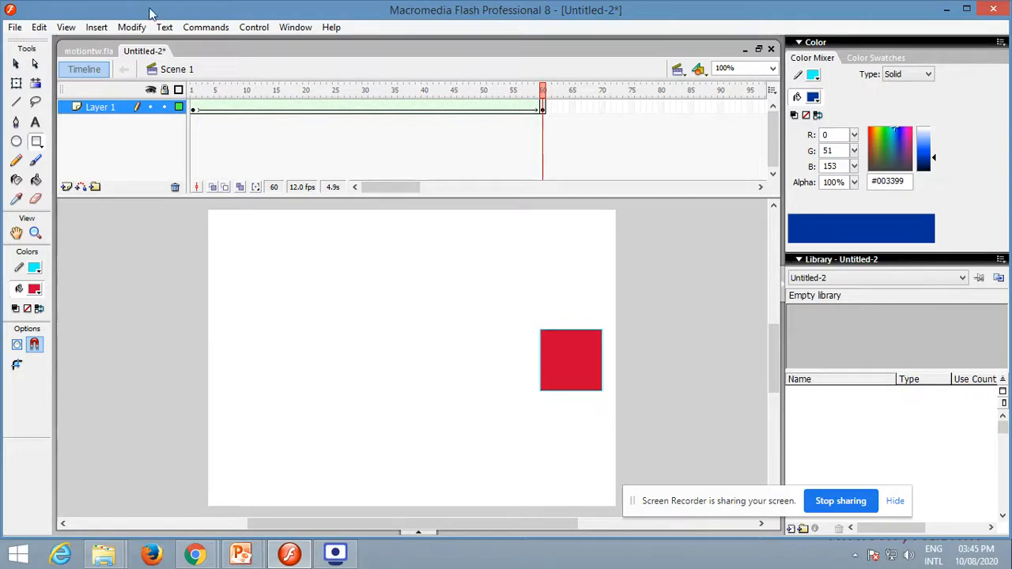
Save the document as shapetween in the Documents folder, in Flash 8 Document format.
{"action": "left_click", "coordinate": [13, 28]}
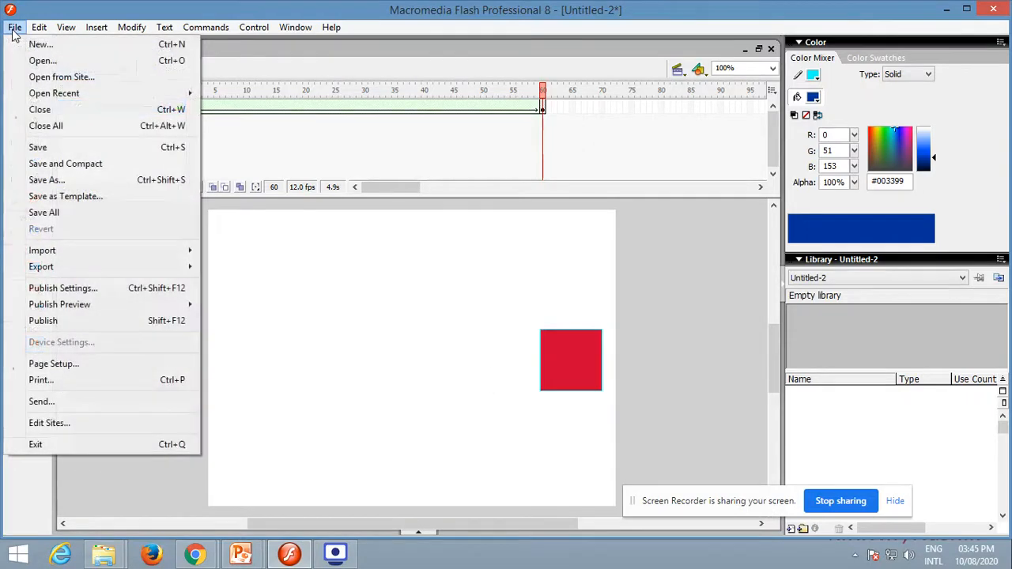
{"action": "left_click", "coordinate": [37, 146]}
{"action": "type", "text": "shapet"}
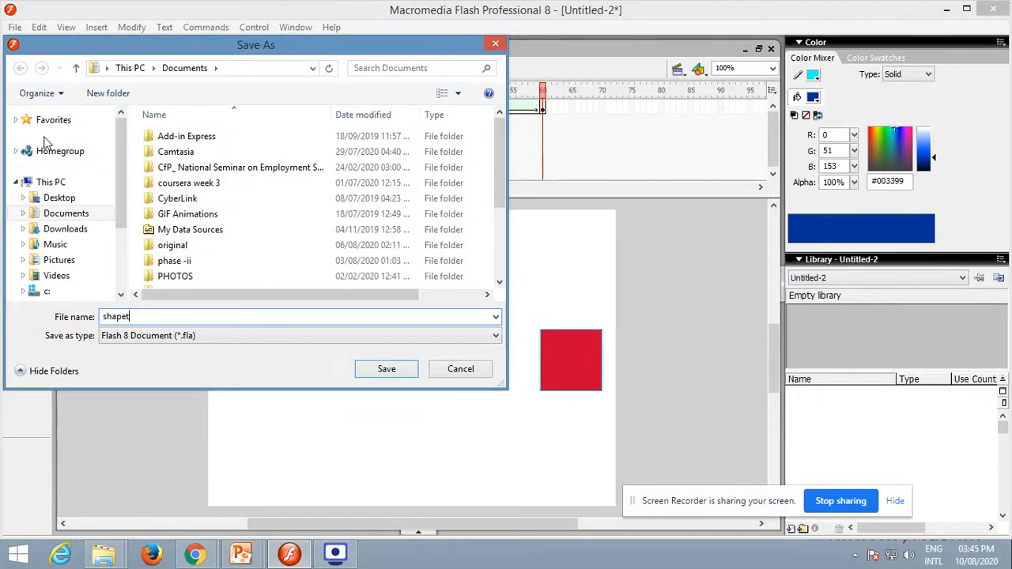
{"action": "type", "text": "ween"}
{"action": "key", "text": "Return"}
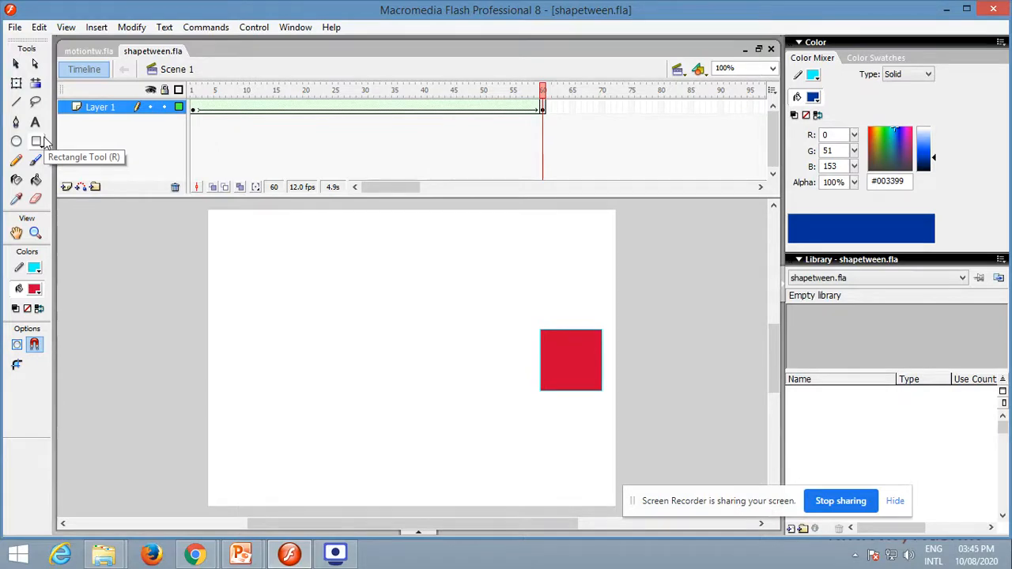
{"action": "left_click", "coordinate": [36, 141]}
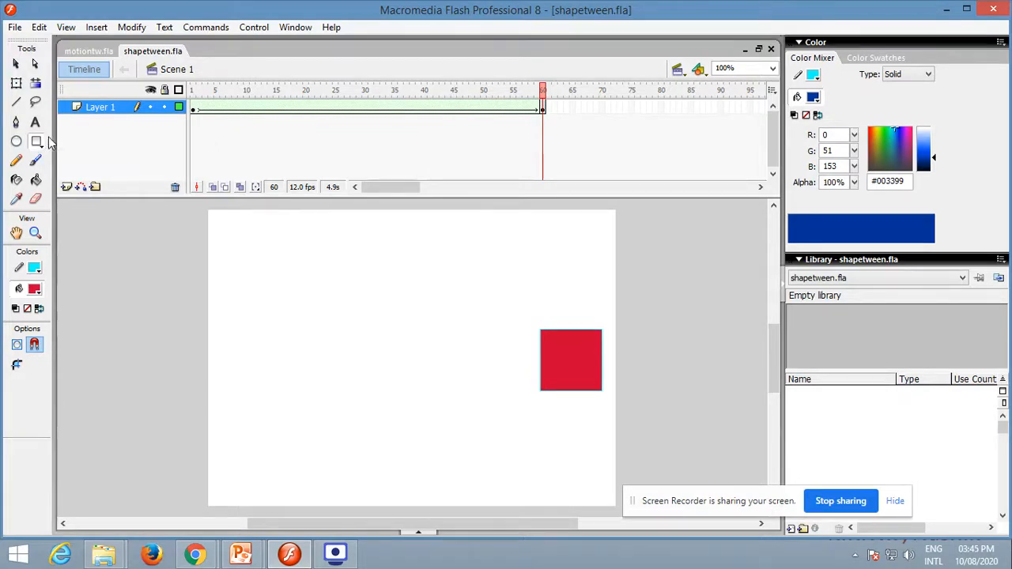